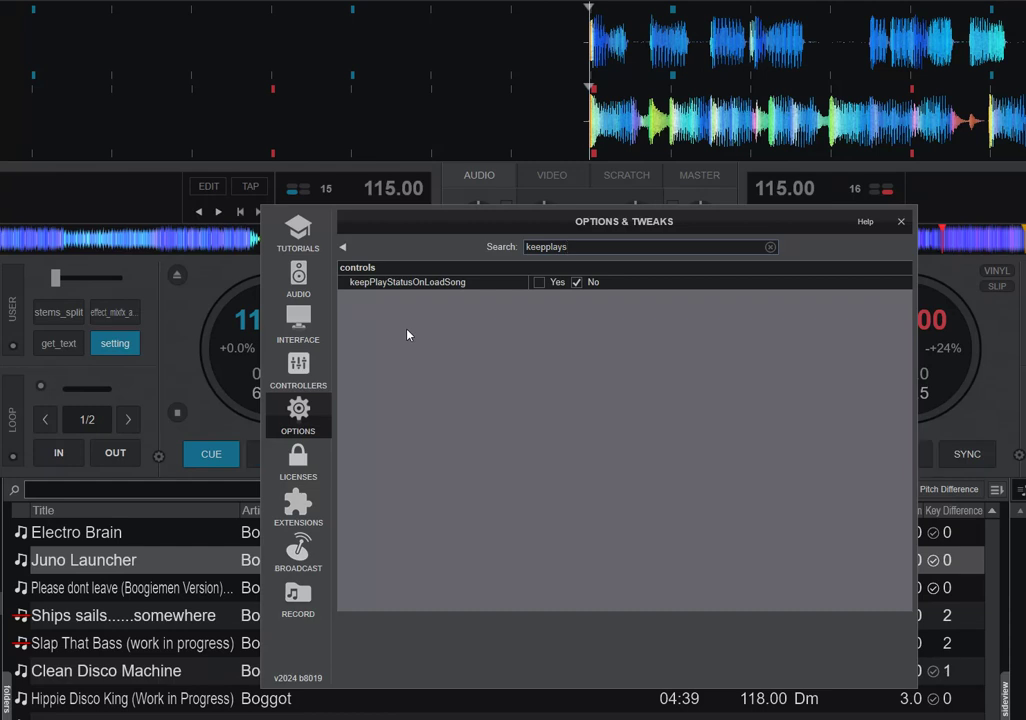
# - Tick Yes for keepPlayStatusOnLoadSong in Options & Tweaks
pyautogui.click(539, 282)
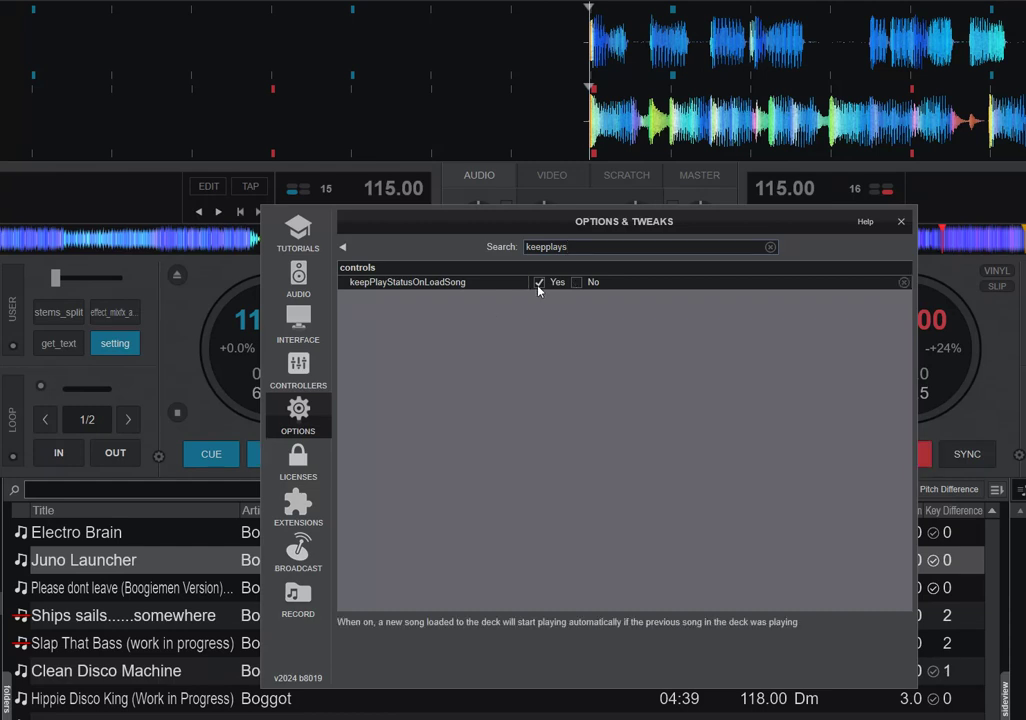
# - Close the settings, start both decks playing, and move the crossfader fully to deck 2
pyautogui.click(900, 223)
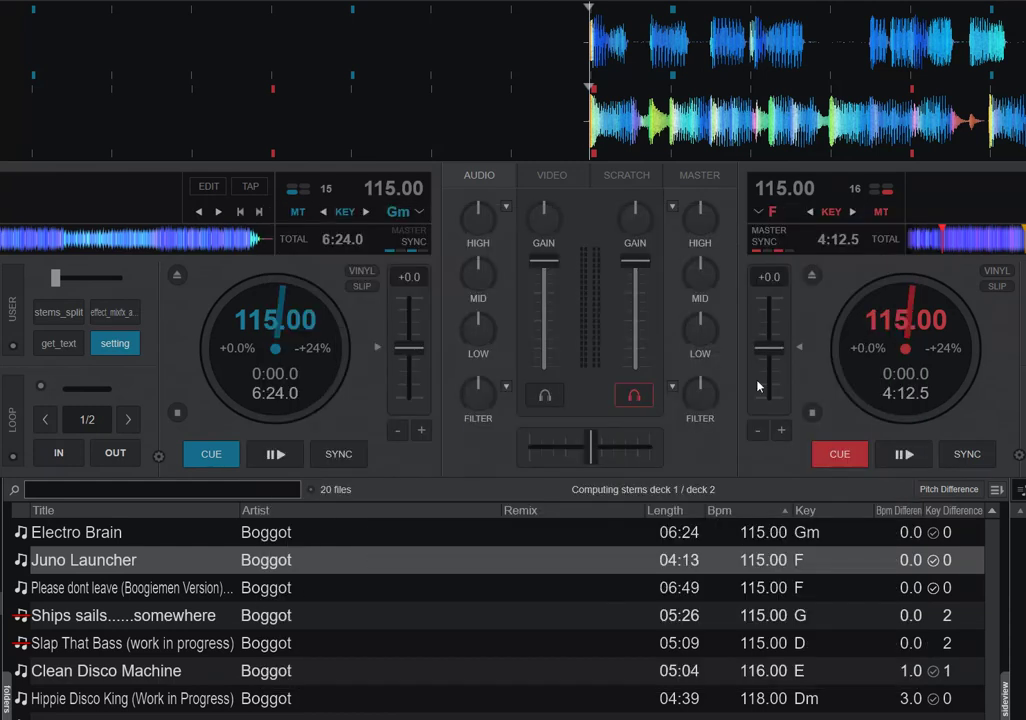
pyautogui.click(284, 458)
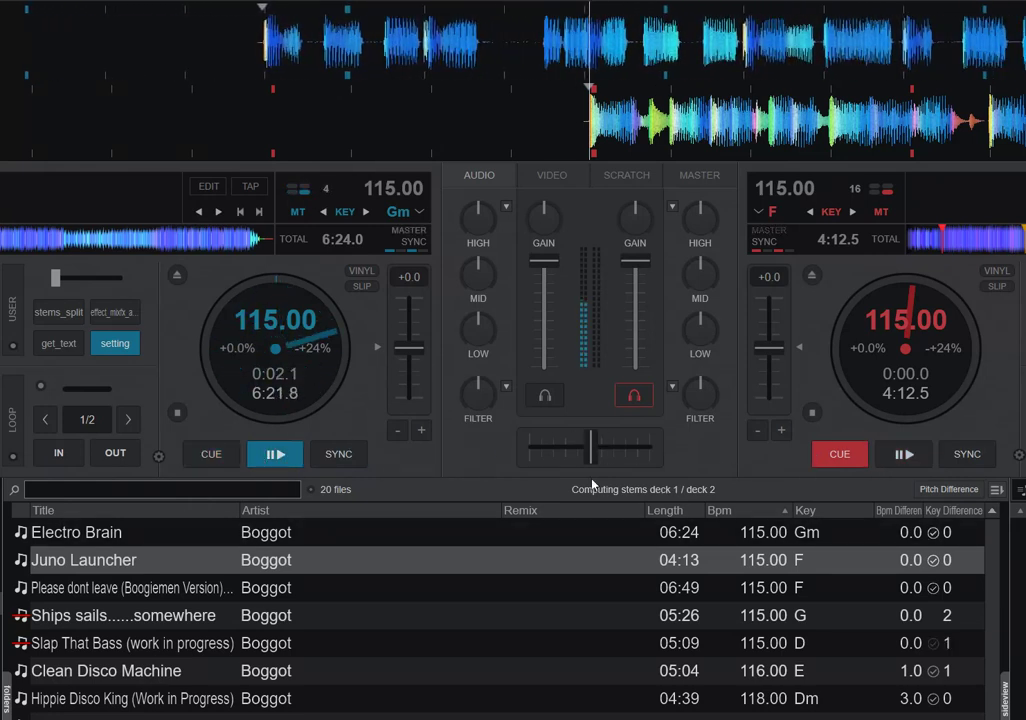
pyautogui.click(905, 455)
pyautogui.moveTo(590, 447); pyautogui.dragTo(653, 448)
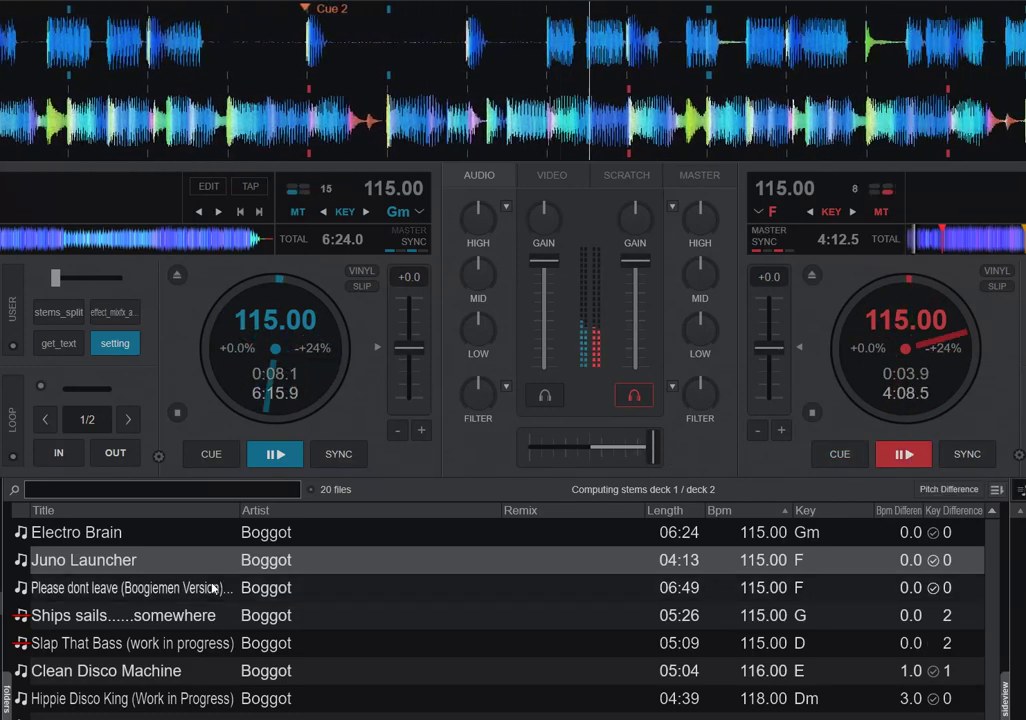
# - Load Please dont leave onto deck 1 and Ships sails......somewhere onto deck 2, then cue both
pyautogui.moveTo(213, 588); pyautogui.dragTo(262, 342)
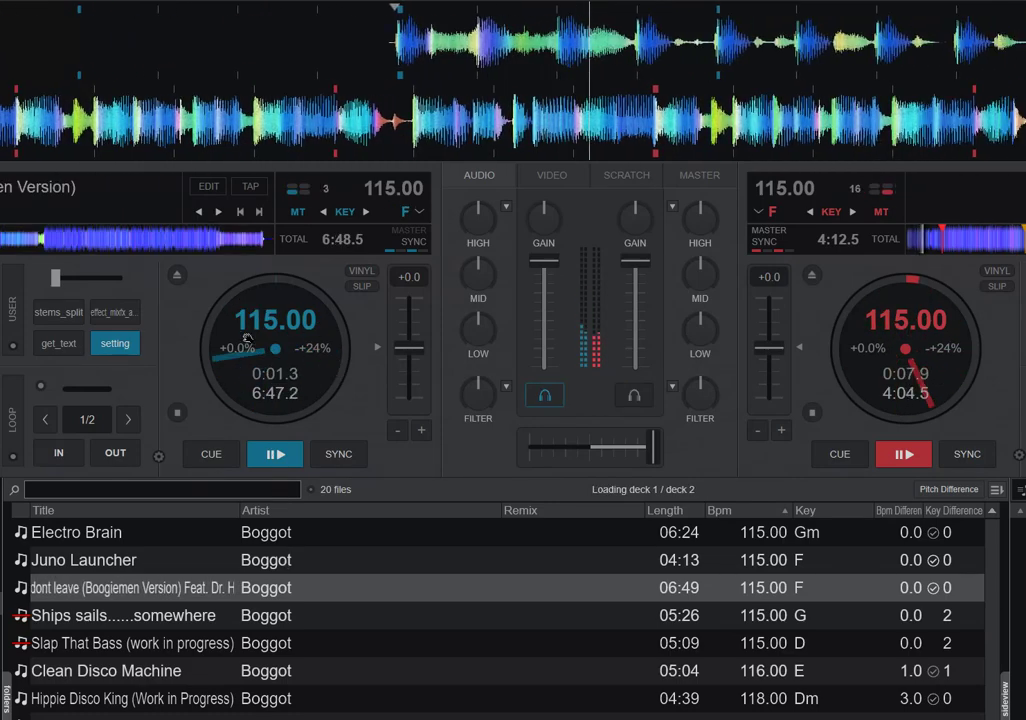
pyautogui.moveTo(652, 446); pyautogui.dragTo(527, 450)
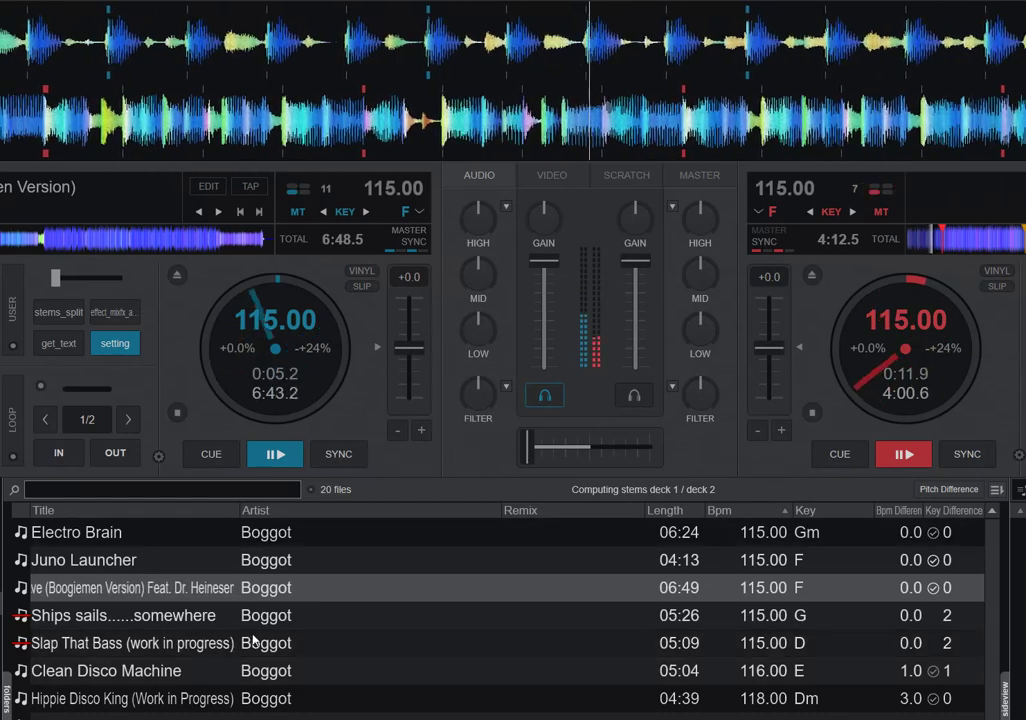
pyautogui.moveTo(268, 616); pyautogui.dragTo(878, 354)
pyautogui.moveTo(533, 444); pyautogui.dragTo(655, 450)
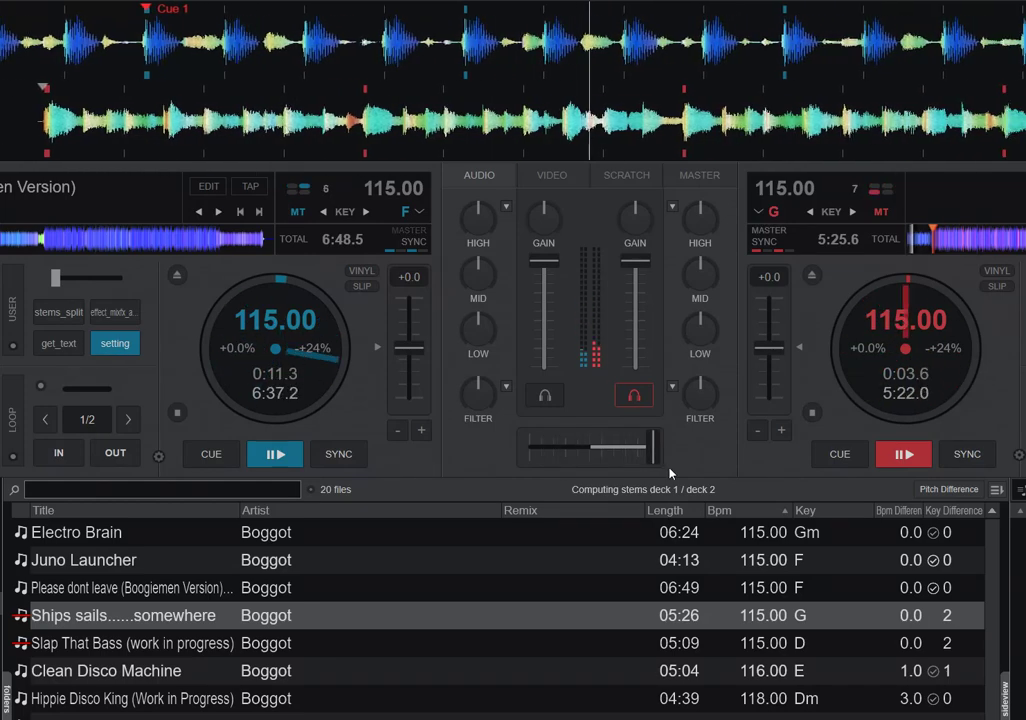
pyautogui.click(839, 454)
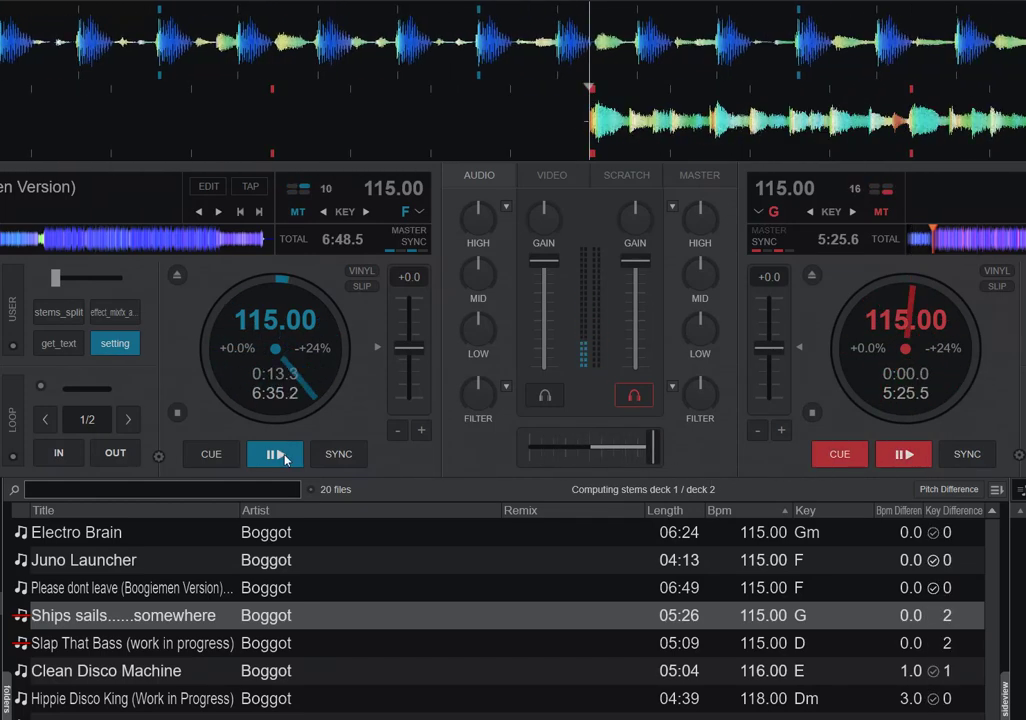
pyautogui.click(222, 457)
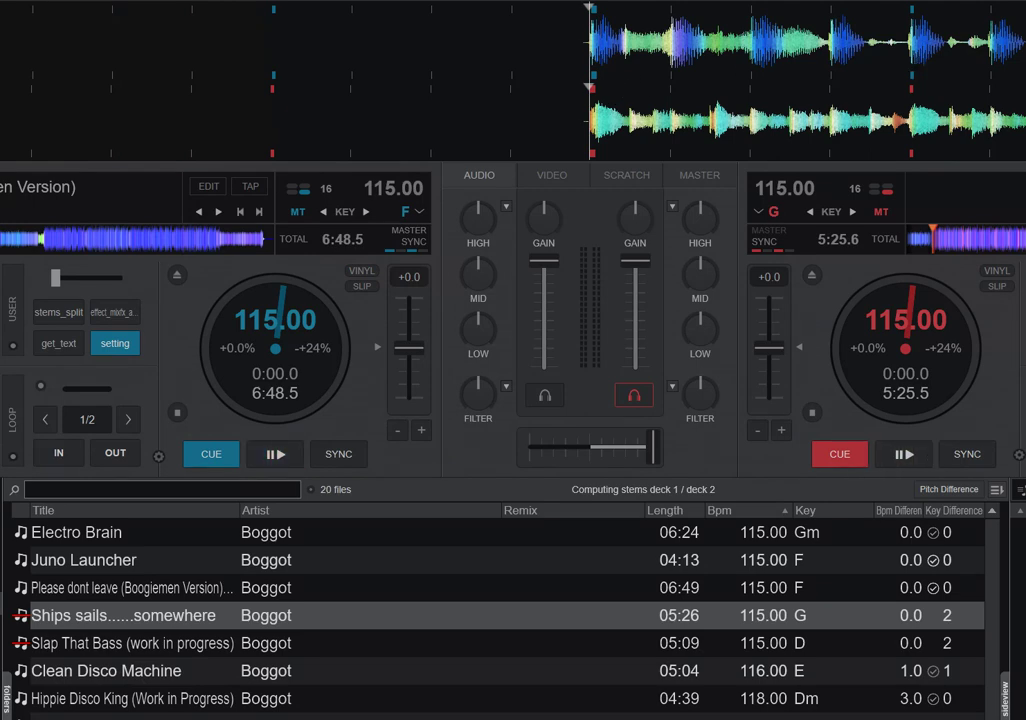
# - Change autoCue from skip silence to cue, found by searching 'autoc' in Options & Tweaks
pyautogui.hotkey('ctrl', ',')
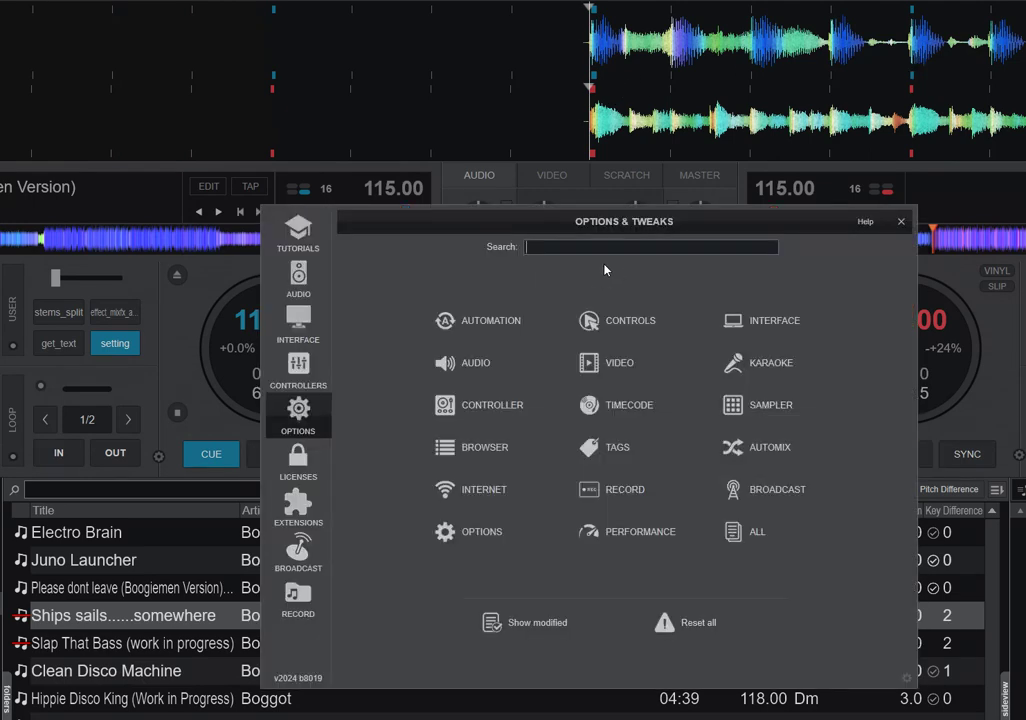
pyautogui.write('auto')
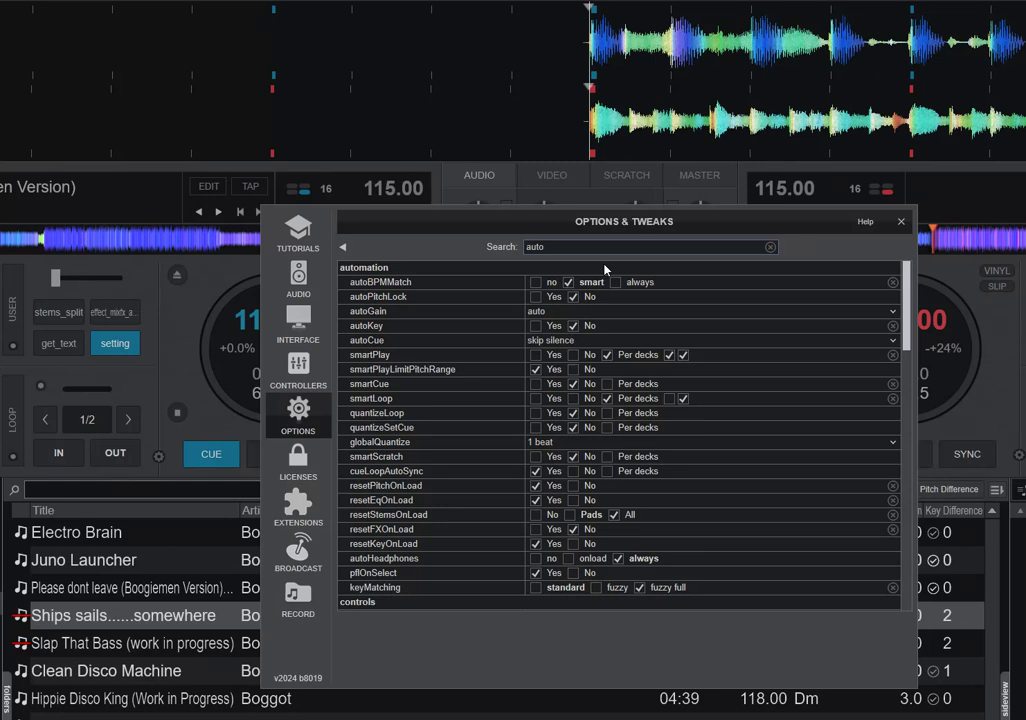
pyautogui.write('c')
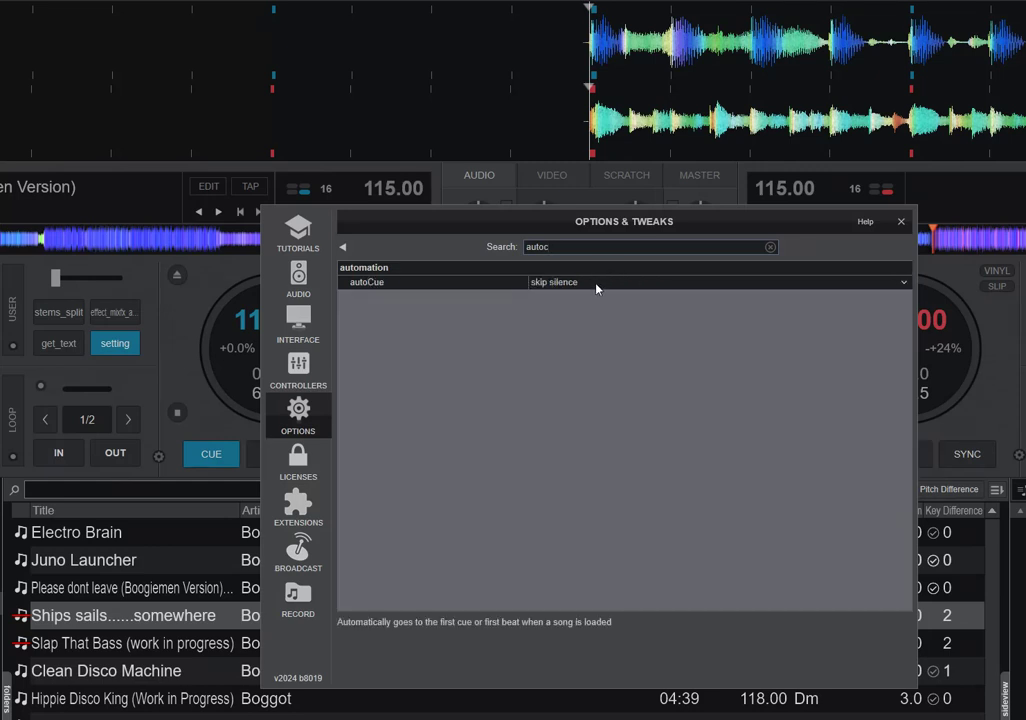
pyautogui.click(596, 284)
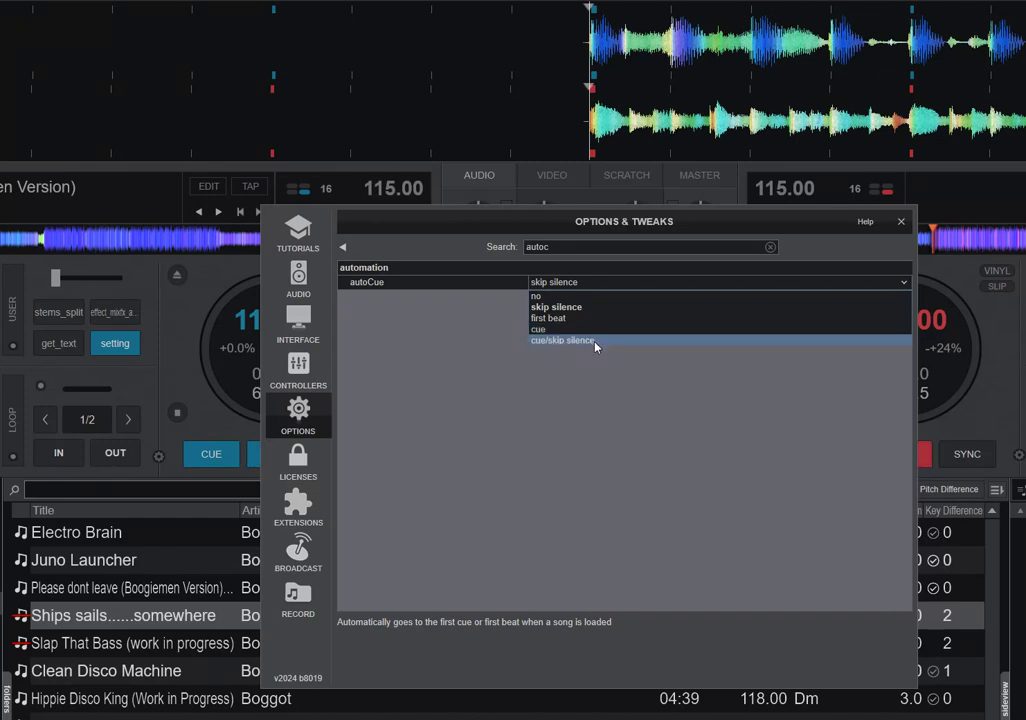
pyautogui.click(595, 332)
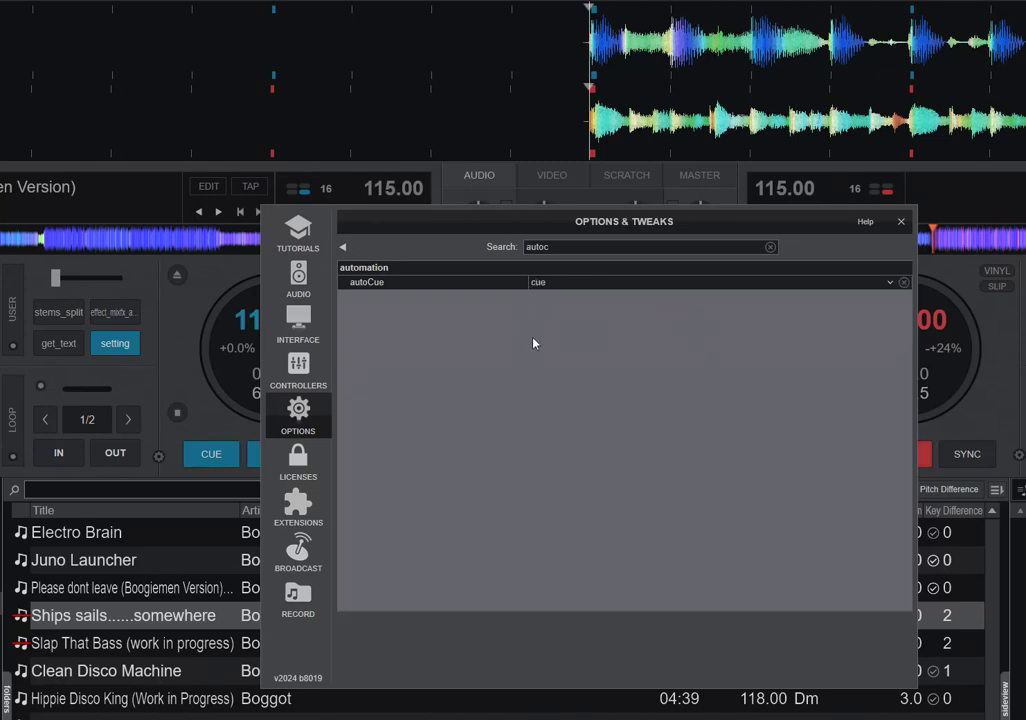
pyautogui.moveTo(543, 290)
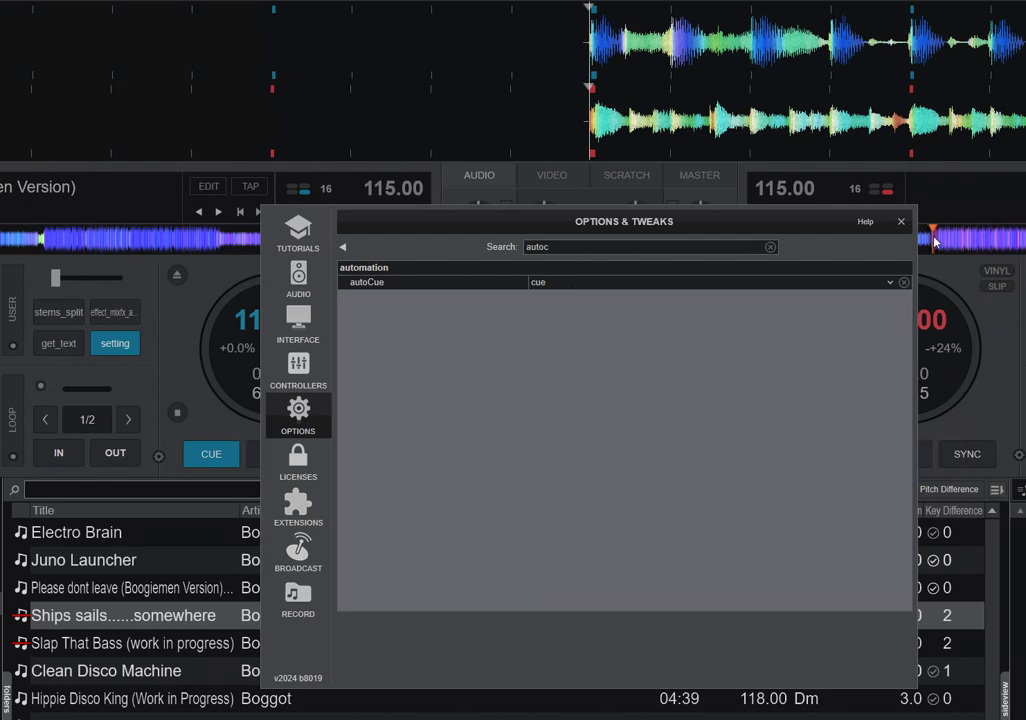
# - Close the settings and start both decks playing, with the mix on deck 1
pyautogui.click(900, 225)
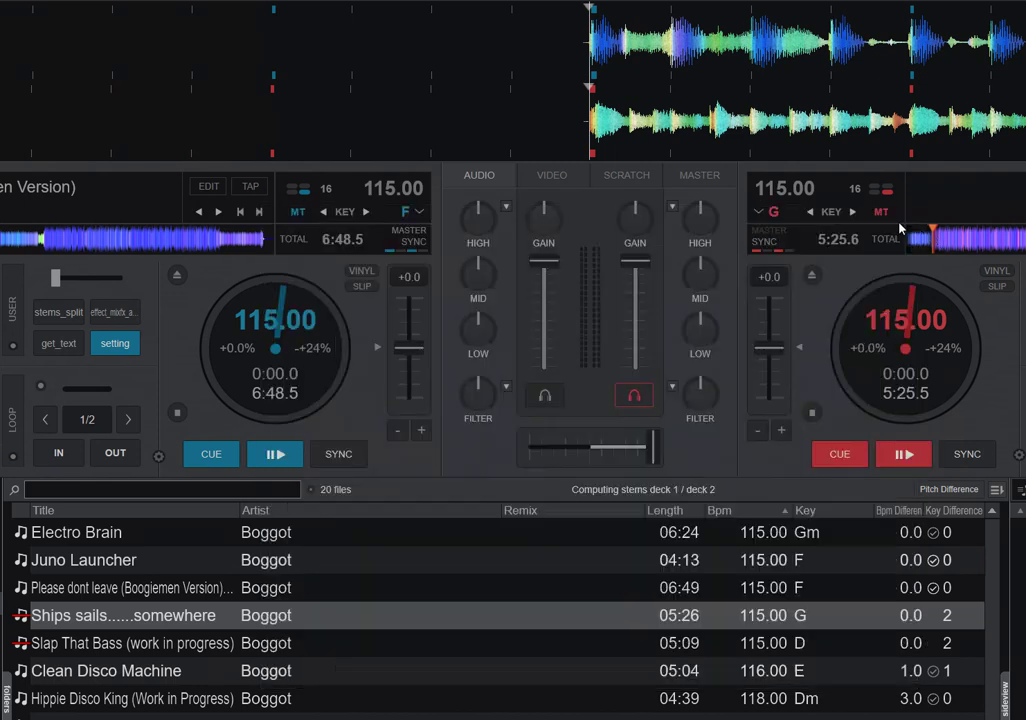
pyautogui.click(289, 460)
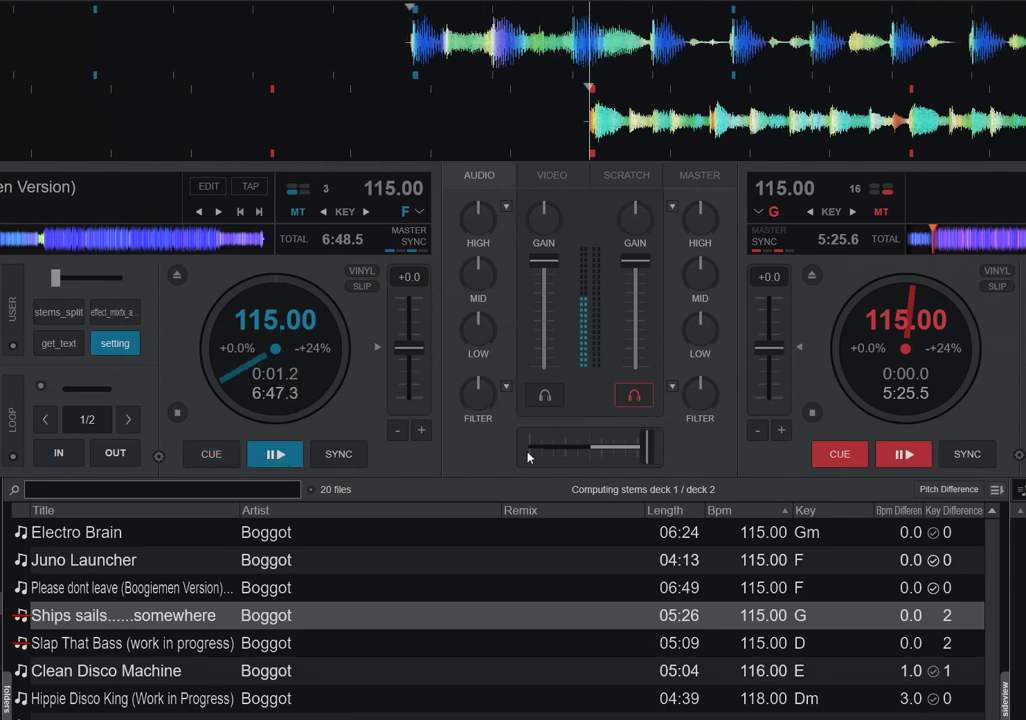
pyautogui.moveTo(652, 447)
pyautogui.mouseDown()
pyautogui.moveTo(528, 447)
pyautogui.moveTo(653, 447)
pyautogui.mouseUp()
pyautogui.click(903, 455)
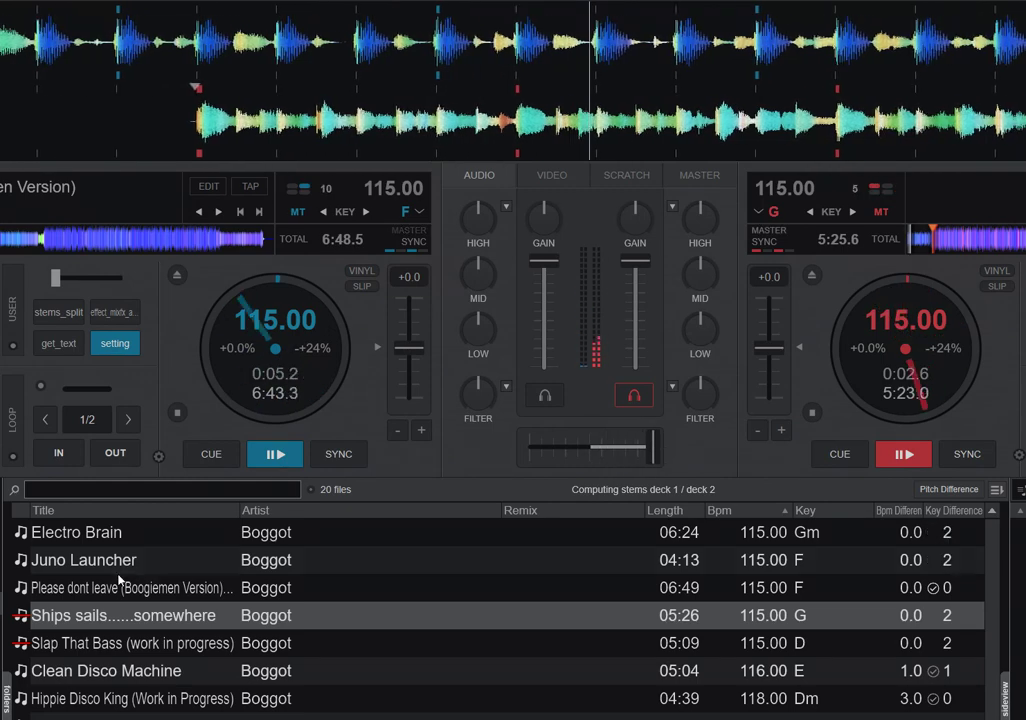
# - Load Electro Brain on deck 1 and Juno Launcher on deck 2, then drop Clean Disco Machine onto playing deck 1
pyautogui.moveTo(108, 540); pyautogui.dragTo(286, 332)
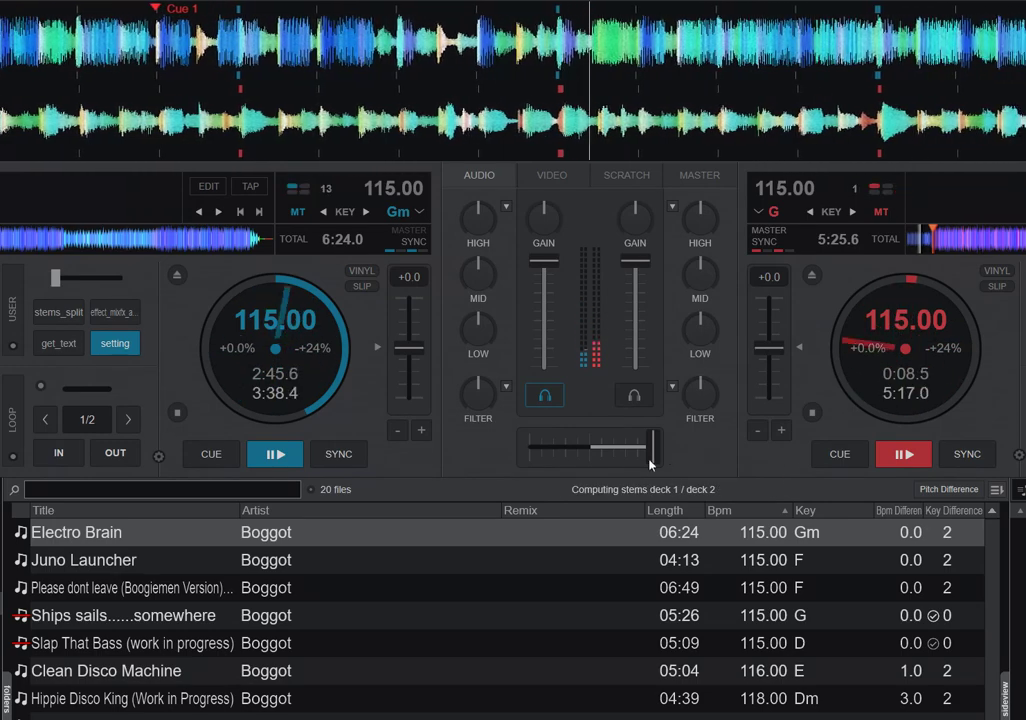
pyautogui.moveTo(652, 447); pyautogui.dragTo(525, 450)
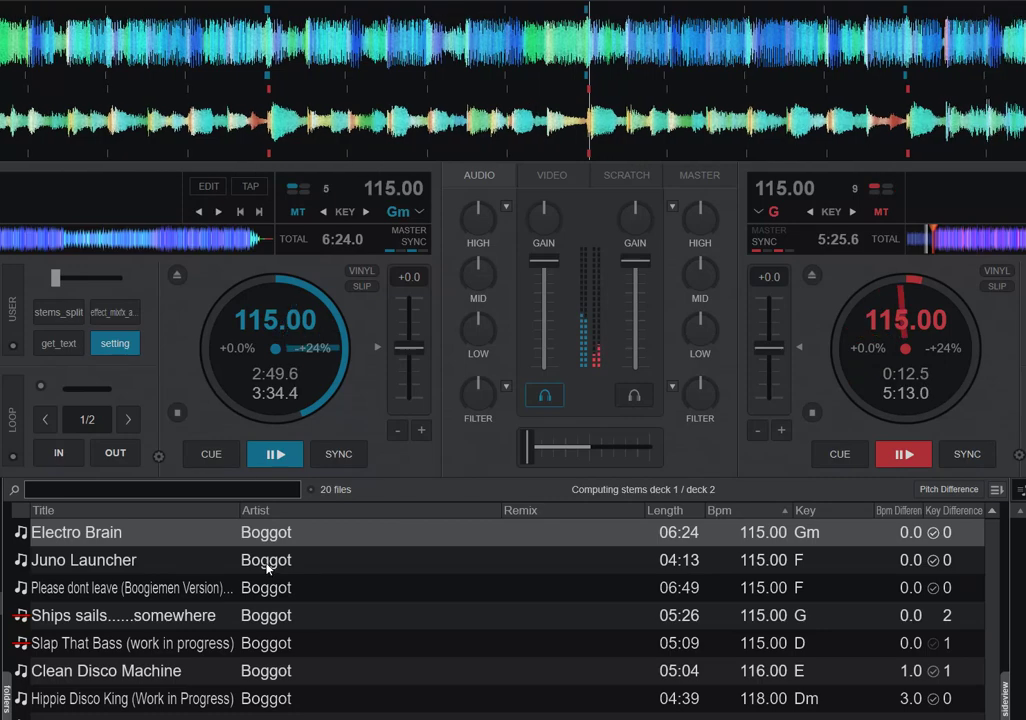
pyautogui.moveTo(268, 559); pyautogui.dragTo(925, 362)
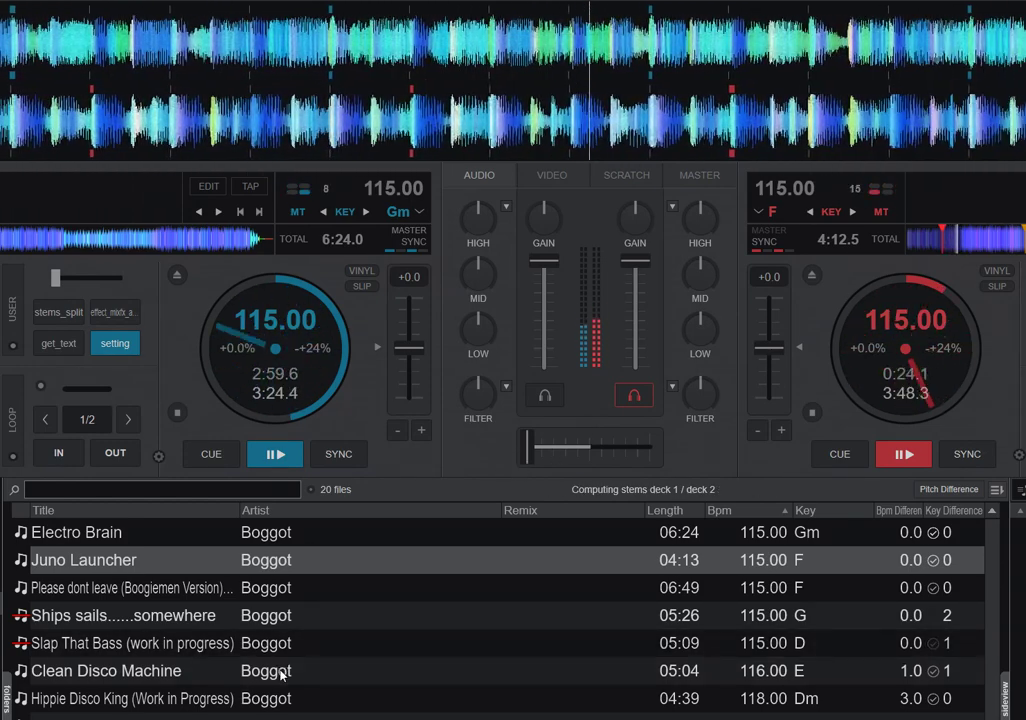
pyautogui.moveTo(270, 671); pyautogui.dragTo(280, 370)
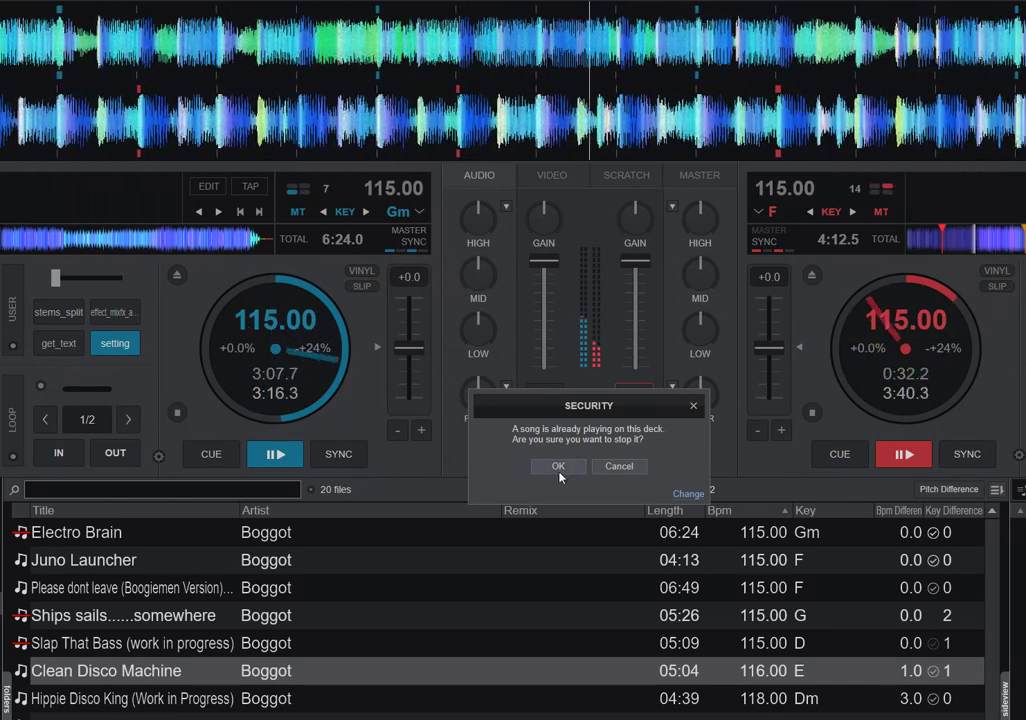
# - Confirm the security prompt to load Clean Disco Machine on deck 1, pause deck 1, and cue deck 2
pyautogui.click(557, 467)
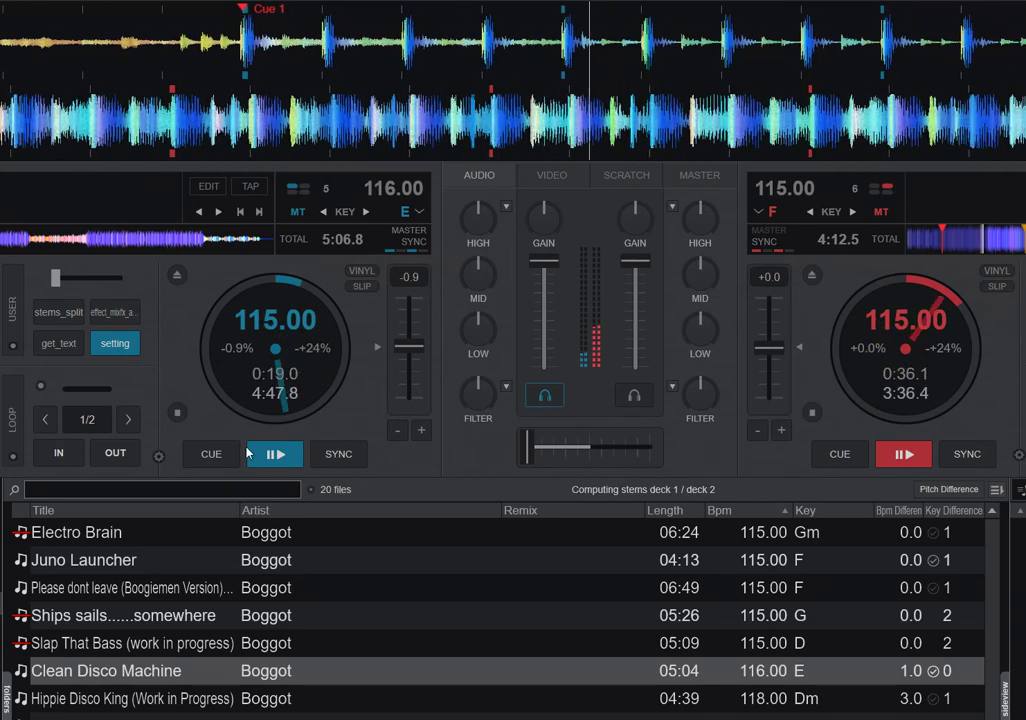
pyautogui.click(291, 456)
pyautogui.click(291, 456)
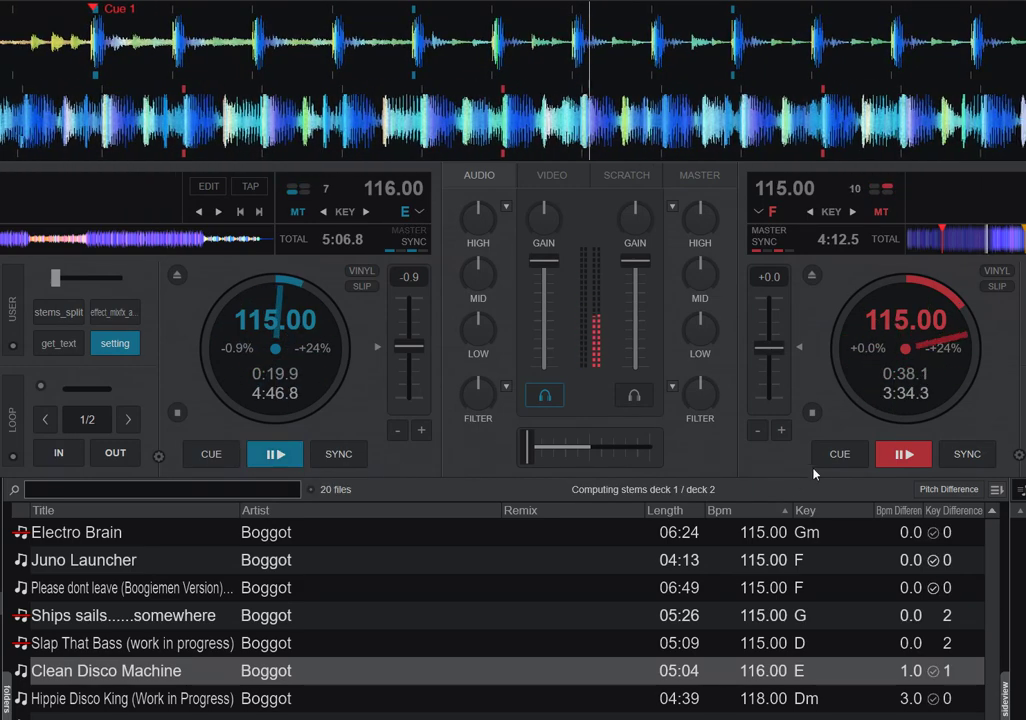
pyautogui.click(840, 454)
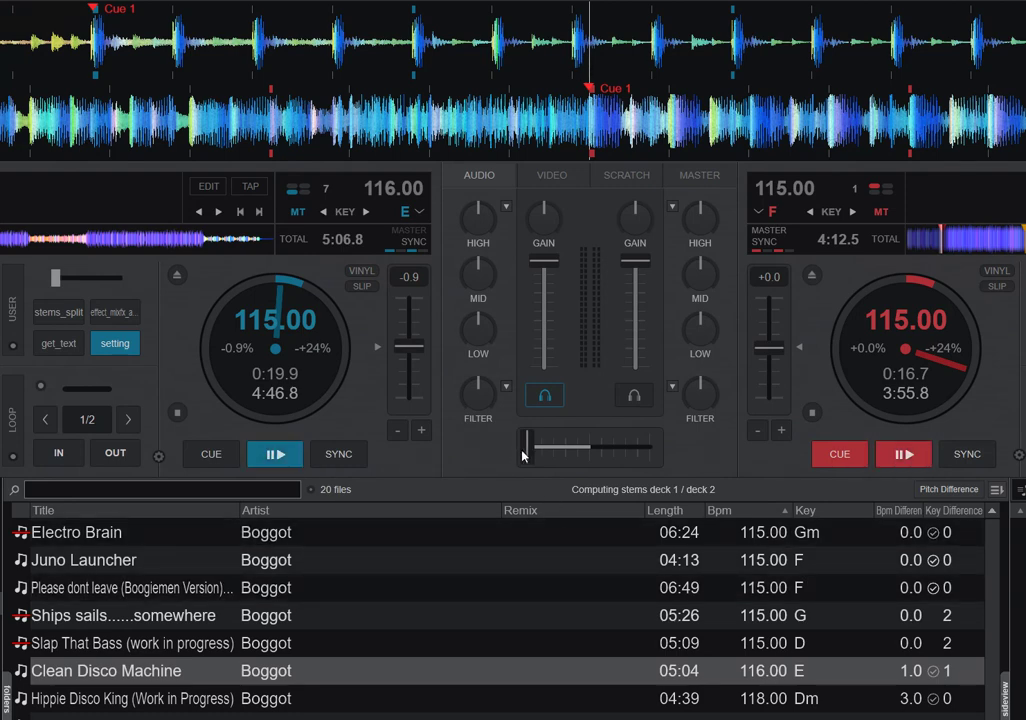
# - Switch loadSecurity to off via the 'loads' search and close Options & Tweaks
pyautogui.hotkey('ctrl', 'o')
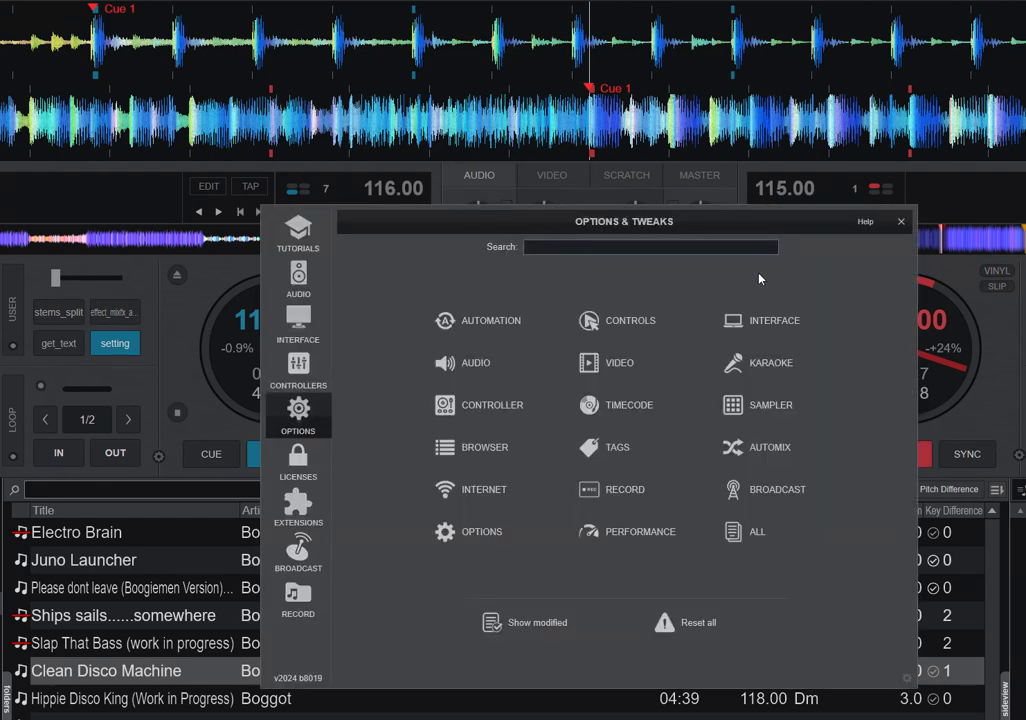
pyautogui.write('loads')
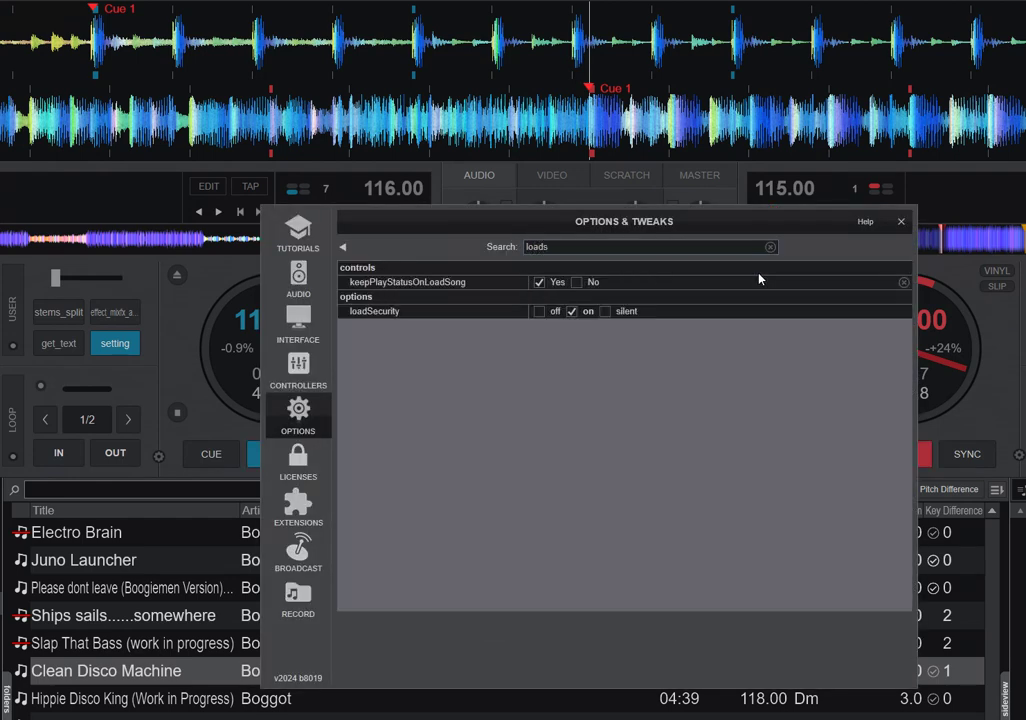
pyautogui.click(539, 312)
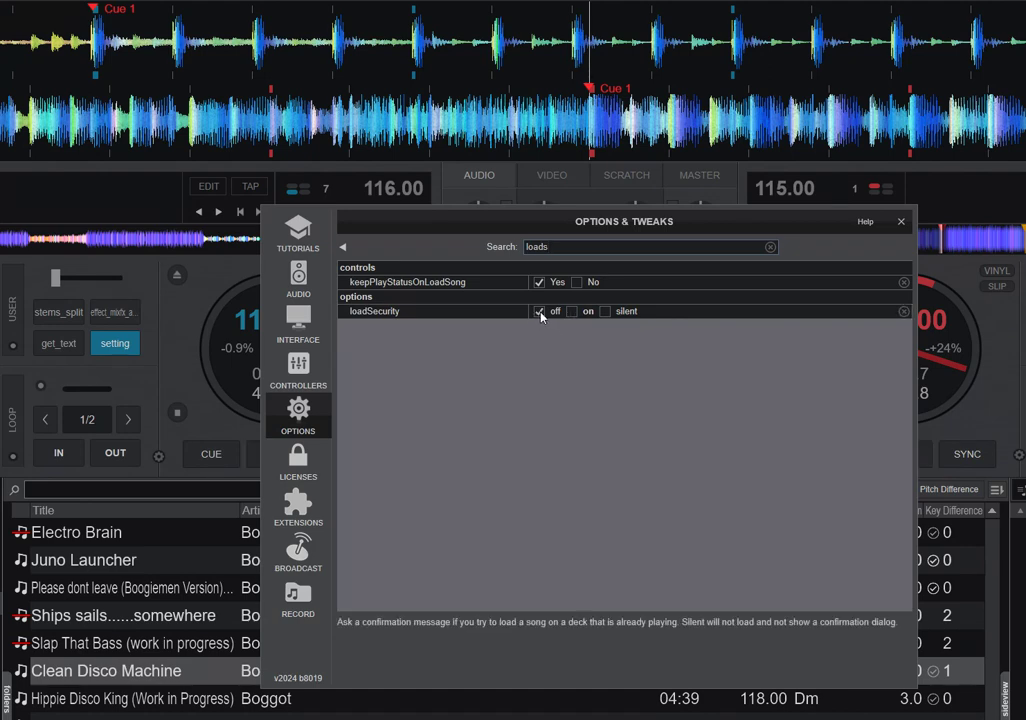
pyautogui.click(902, 222)
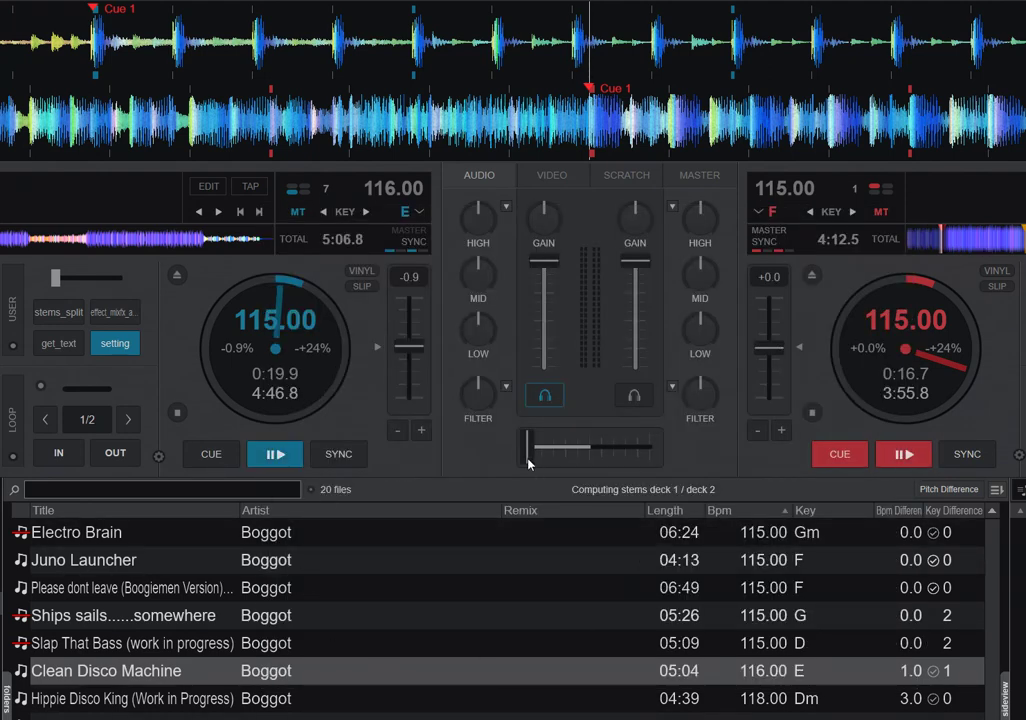
# - Centre the crossfader and load Electro Brain on deck 1 and Please dont leave on deck 2 mid-play
pyautogui.moveTo(528, 462); pyautogui.dragTo(590, 449)
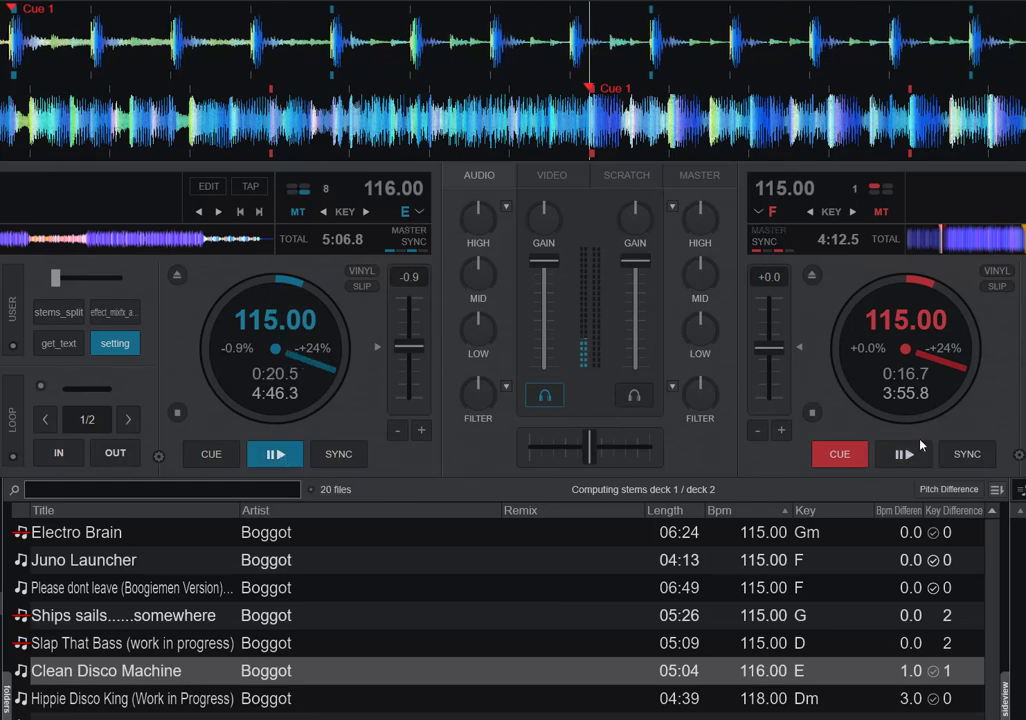
pyautogui.click(92, 532)
pyautogui.moveTo(93, 540); pyautogui.dragTo(270, 400)
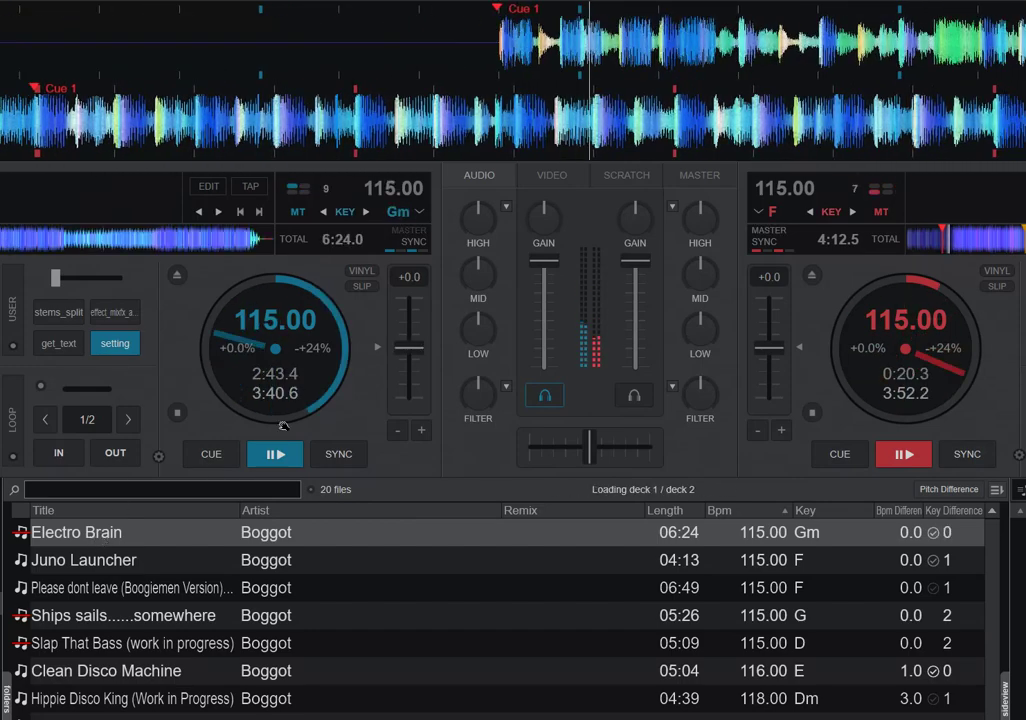
pyautogui.moveTo(270, 586); pyautogui.dragTo(876, 342)
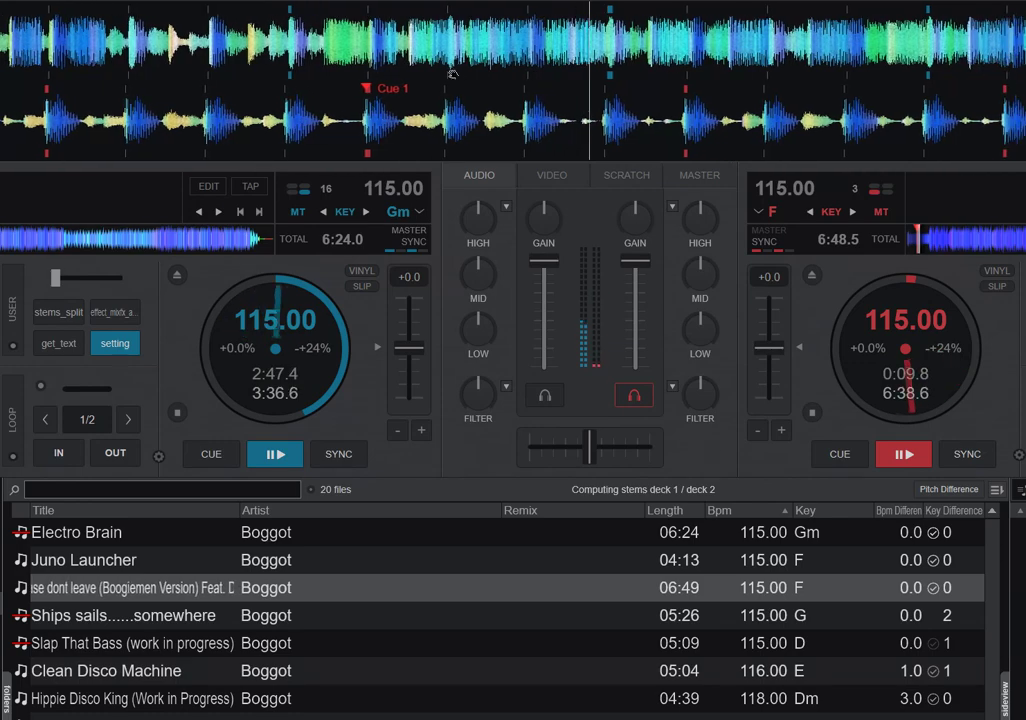
# - Load Hippie Disco King on deck 1 and Clean Disco Machine on deck 2, then stop both decks
pyautogui.click(205, 701)
pyautogui.moveTo(205, 701); pyautogui.dragTo(241, 345)
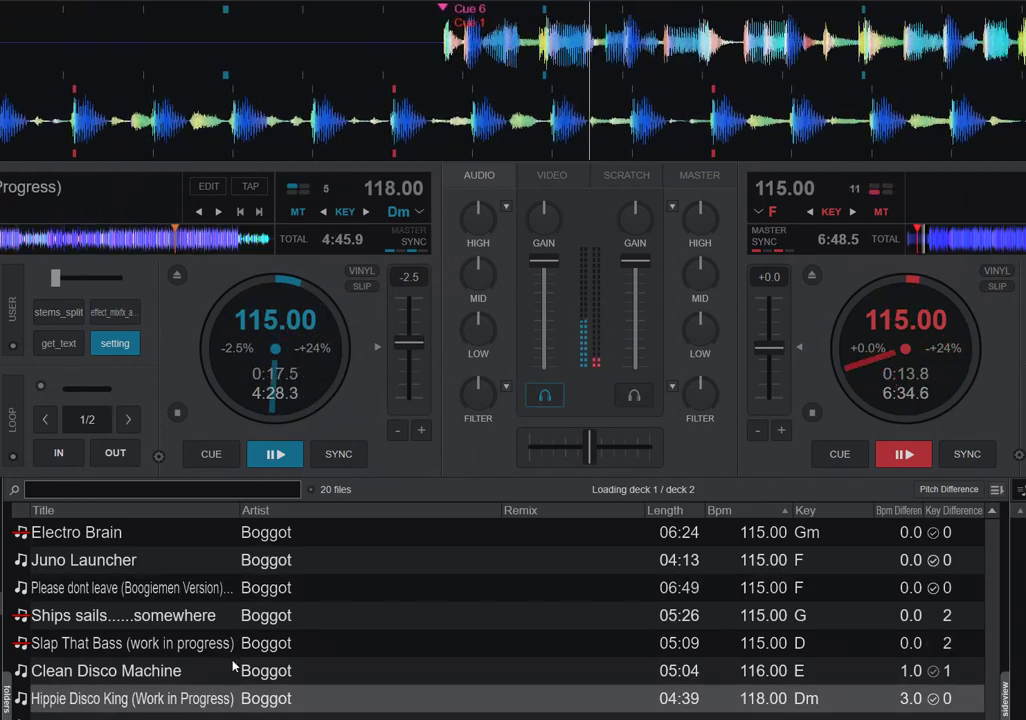
pyautogui.moveTo(268, 676); pyautogui.dragTo(885, 326)
pyautogui.click(903, 454)
pyautogui.click(267, 457)
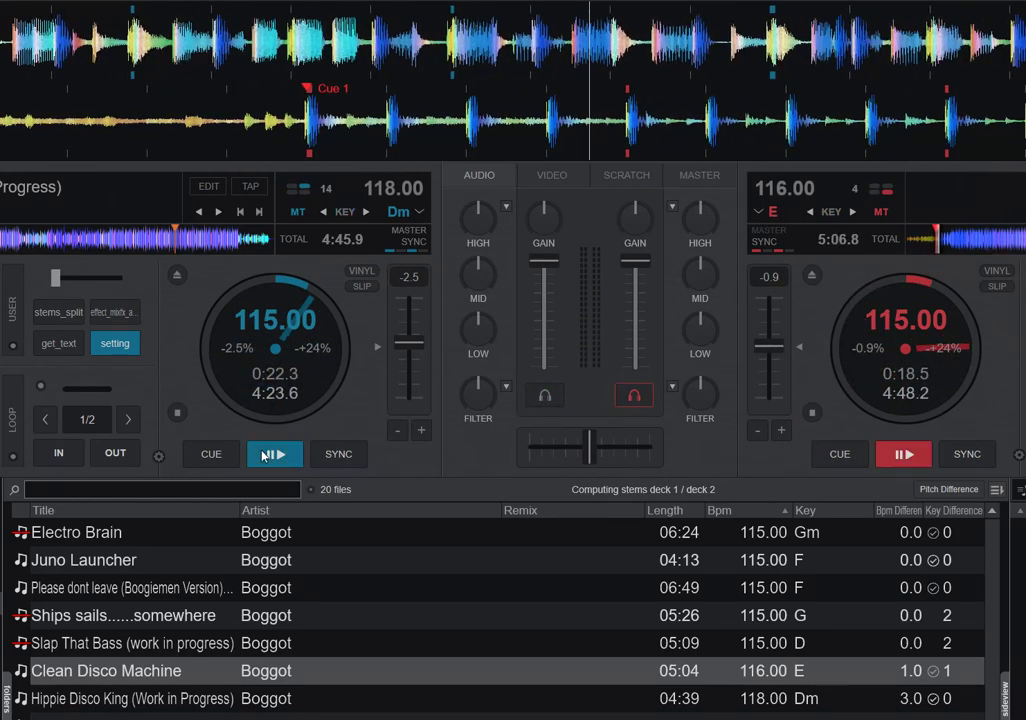